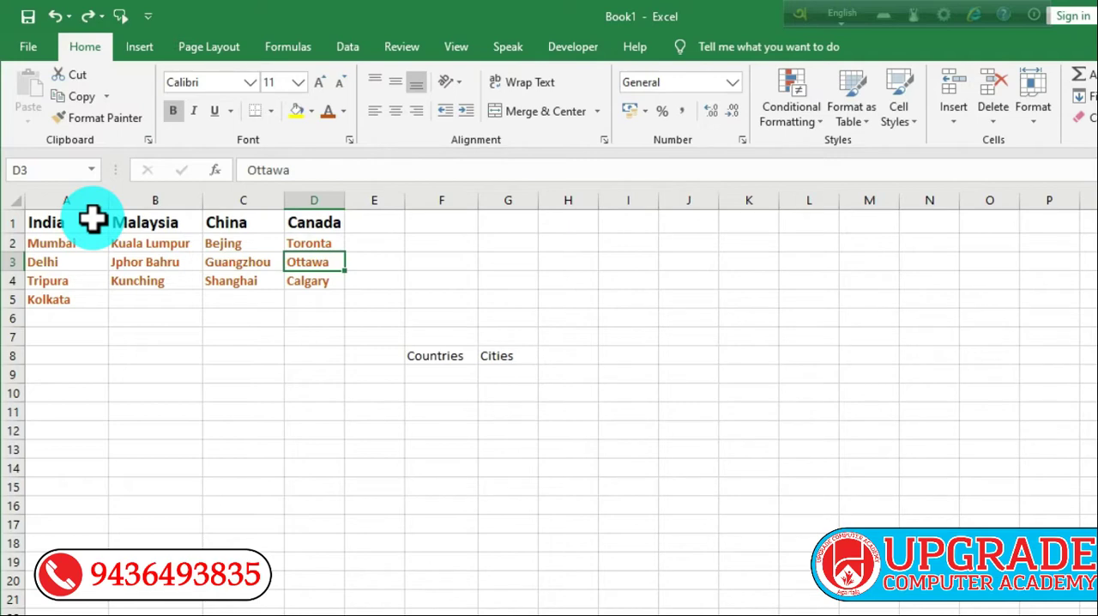
Step: Create named ranges for the India, Malaysia, China and Canada city lists in A1:D5, using only the top row as names
drag(93, 221, 93, 301)
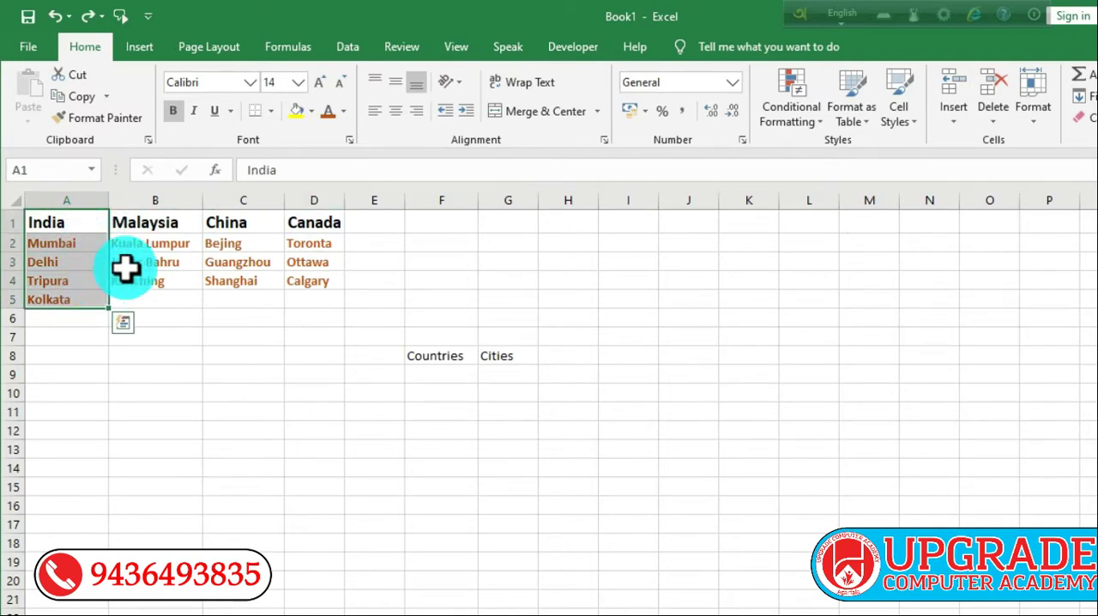
ctrl+drag(162, 220, 174, 277)
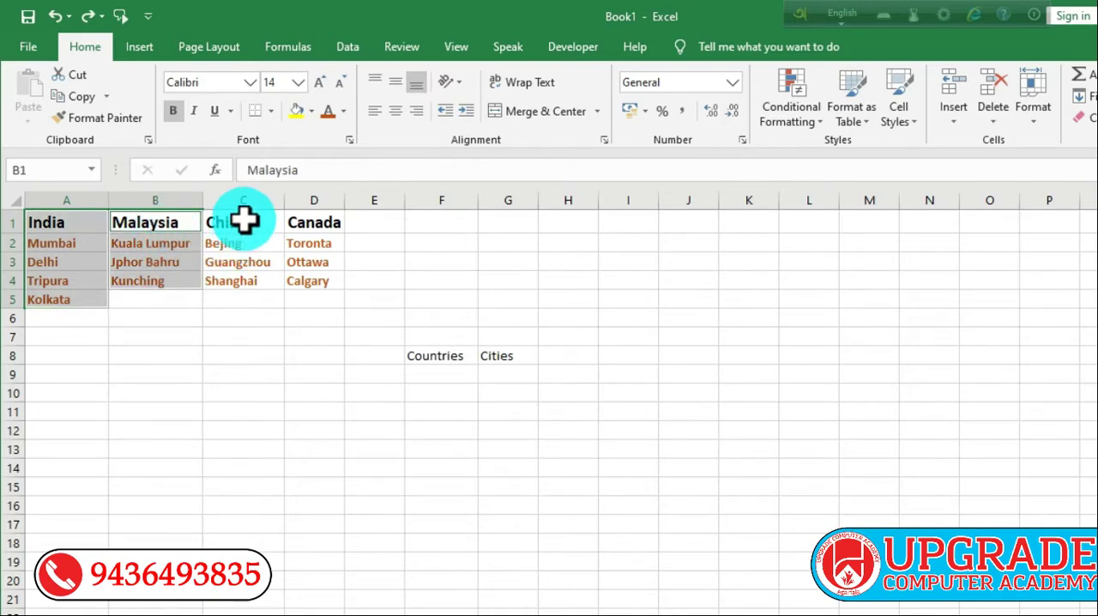
ctrl+drag(245, 221, 238, 278)
ctrl+drag(307, 220, 310, 277)
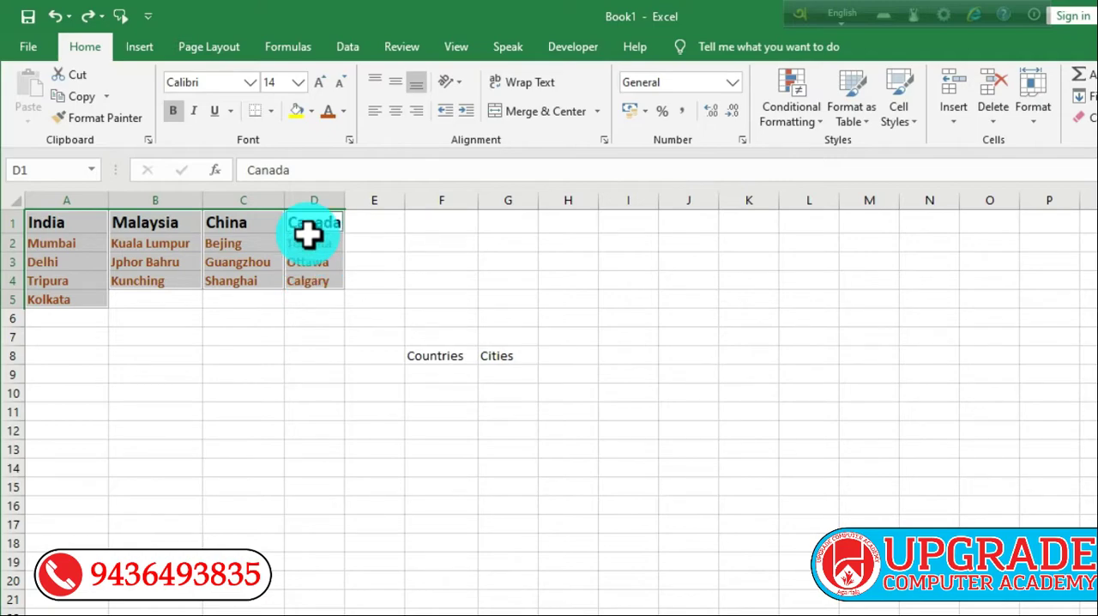
click(300, 50)
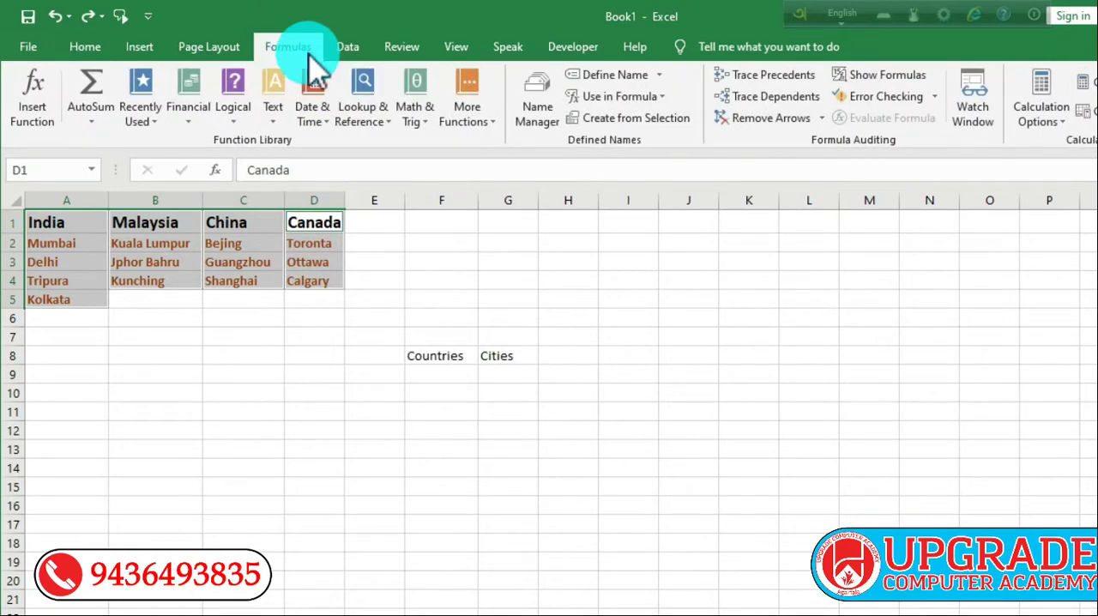
click(624, 120)
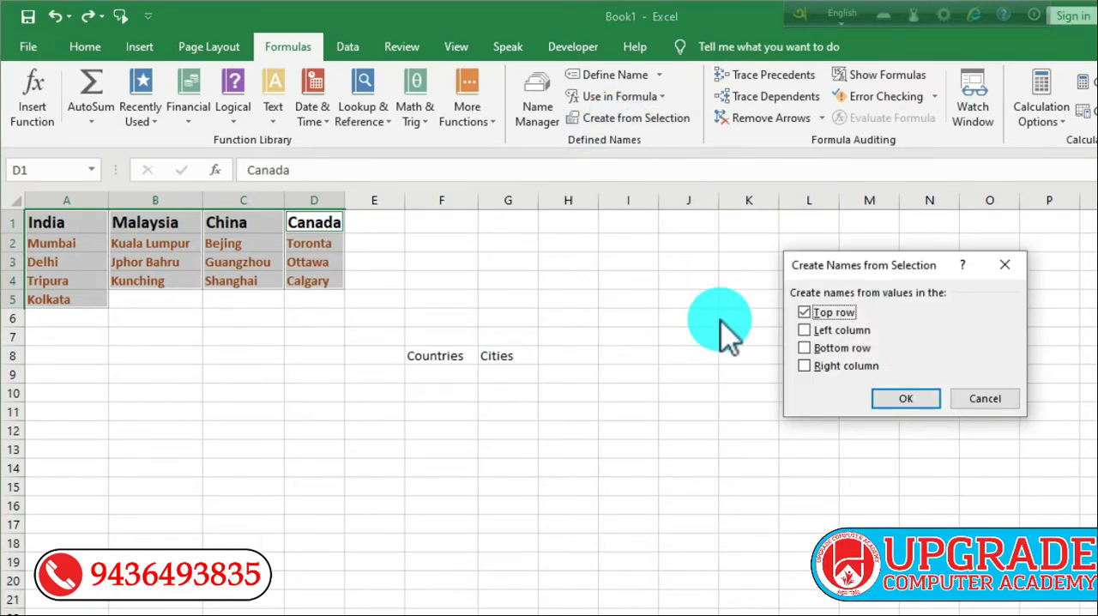
click(805, 330)
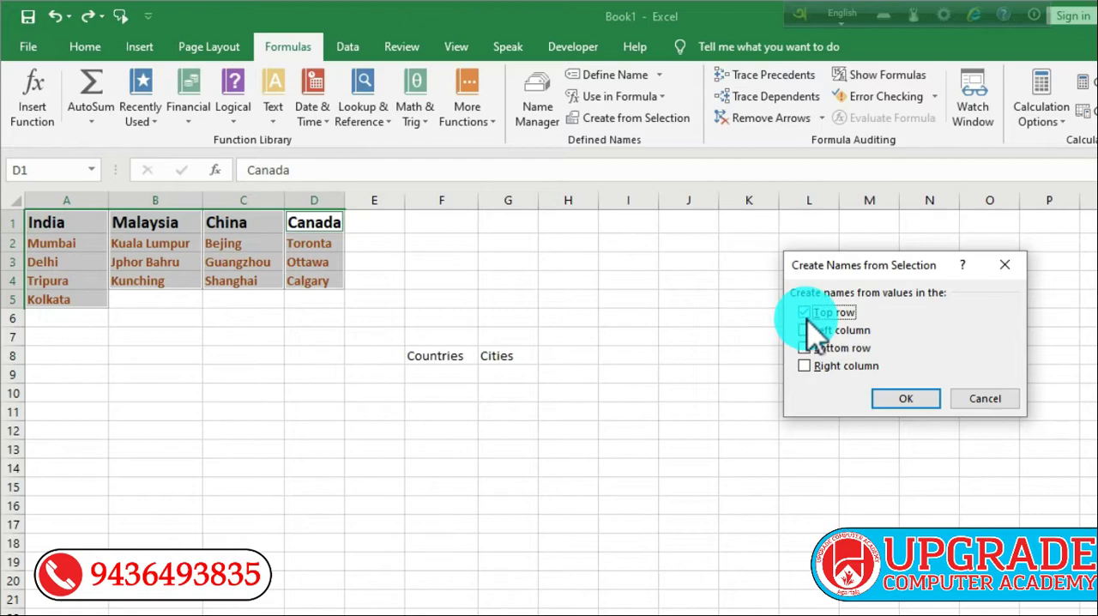
click(901, 400)
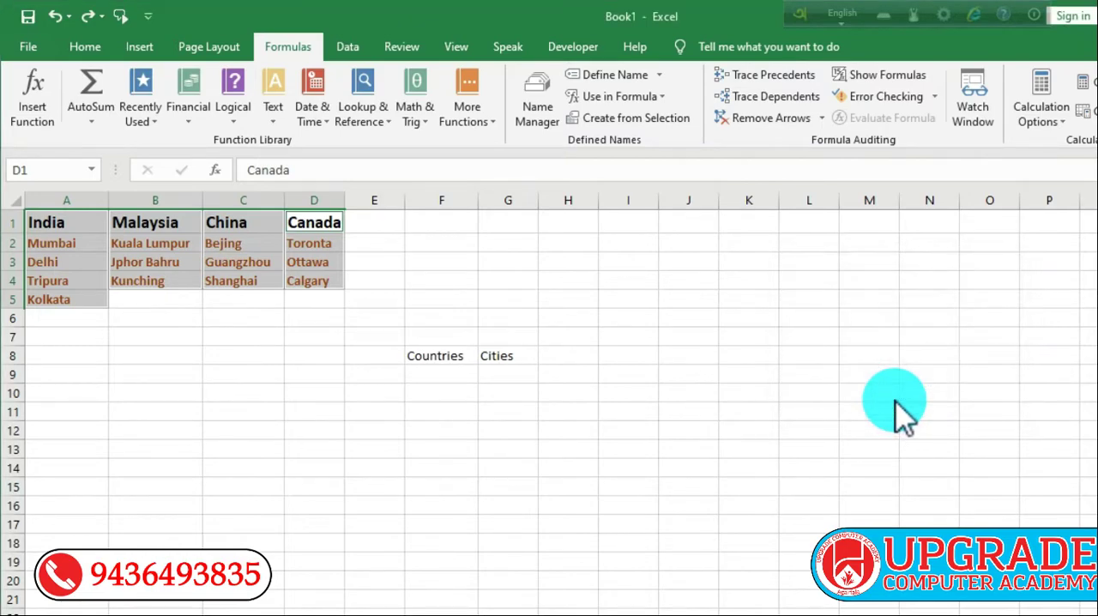
Step: Check the workbook's defined names and go to the Canada range to verify which cells it covers
click(252, 371)
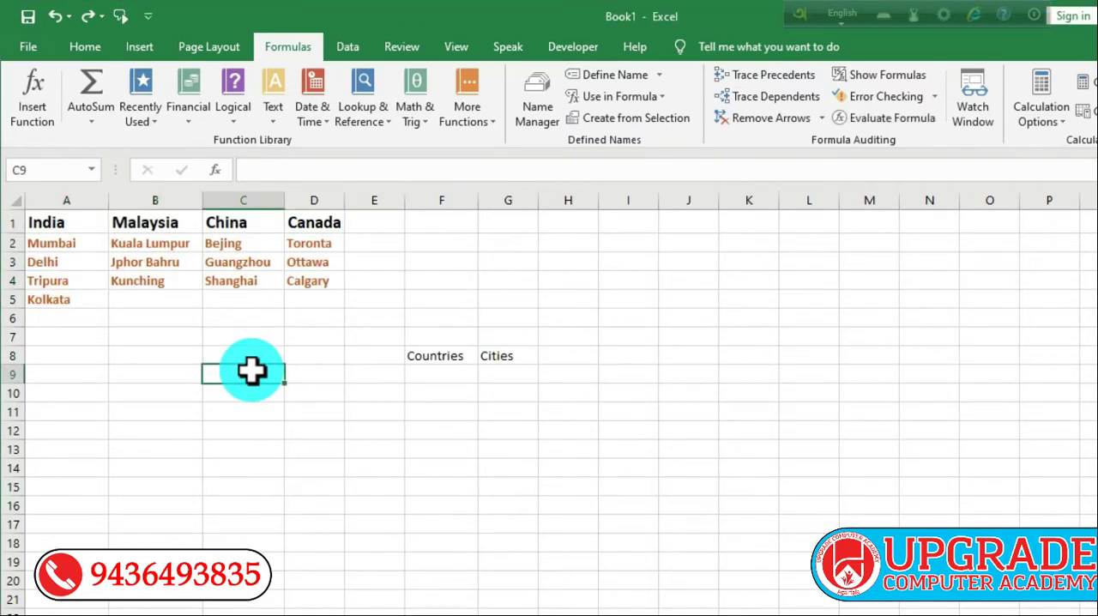
click(93, 170)
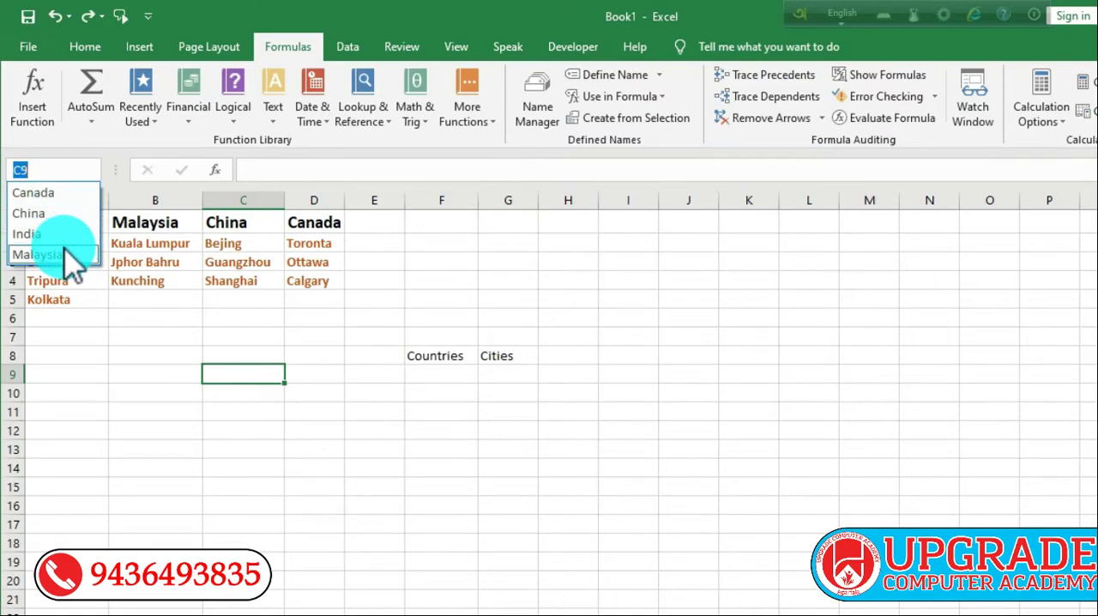
click(150, 337)
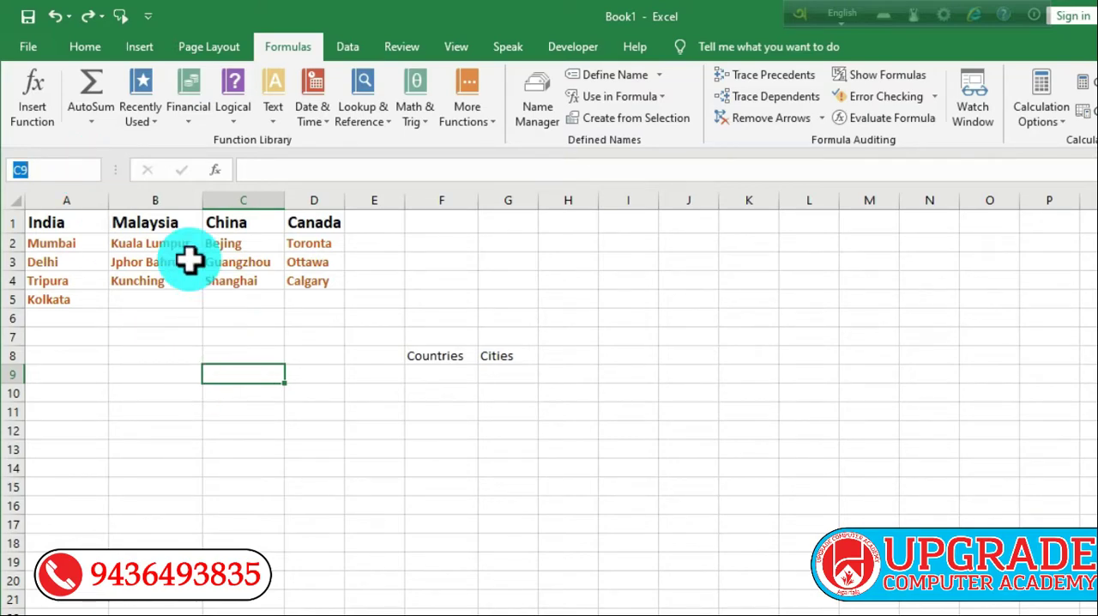
click(90, 172)
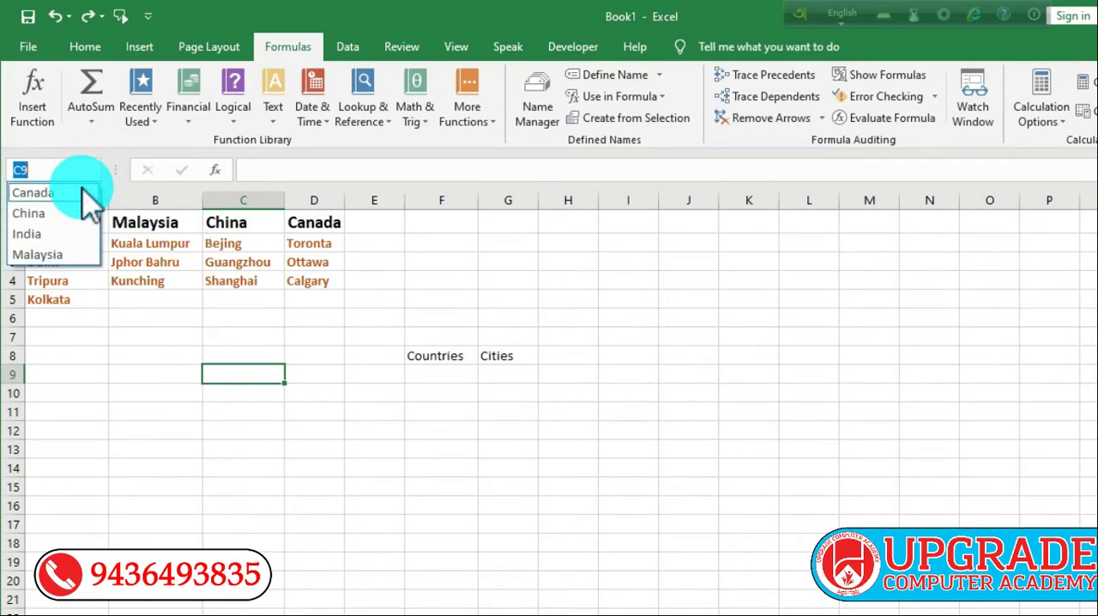
click(83, 192)
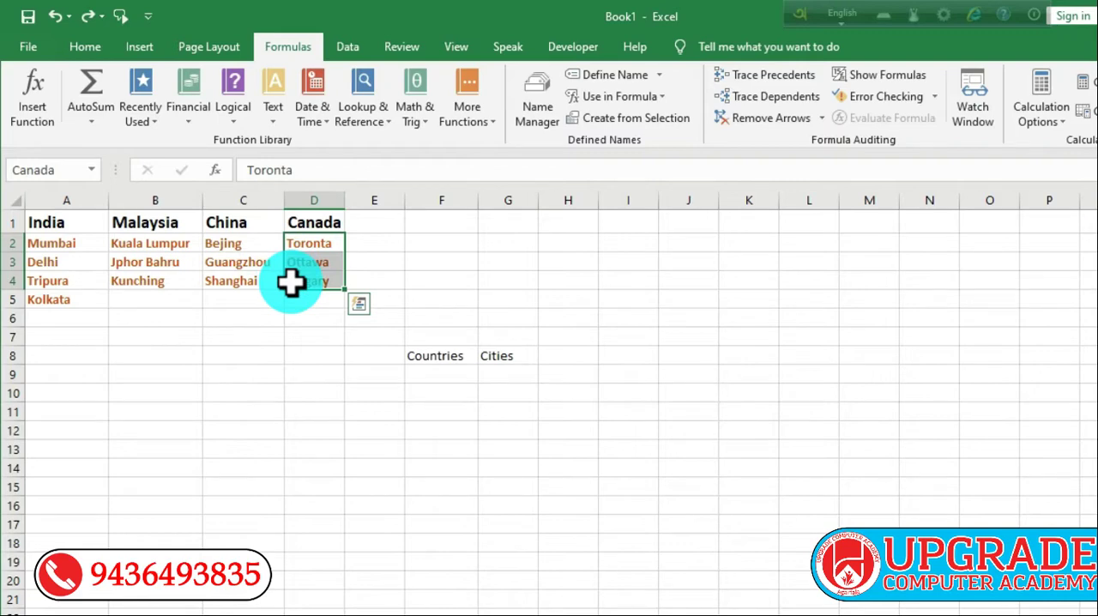
click(289, 338)
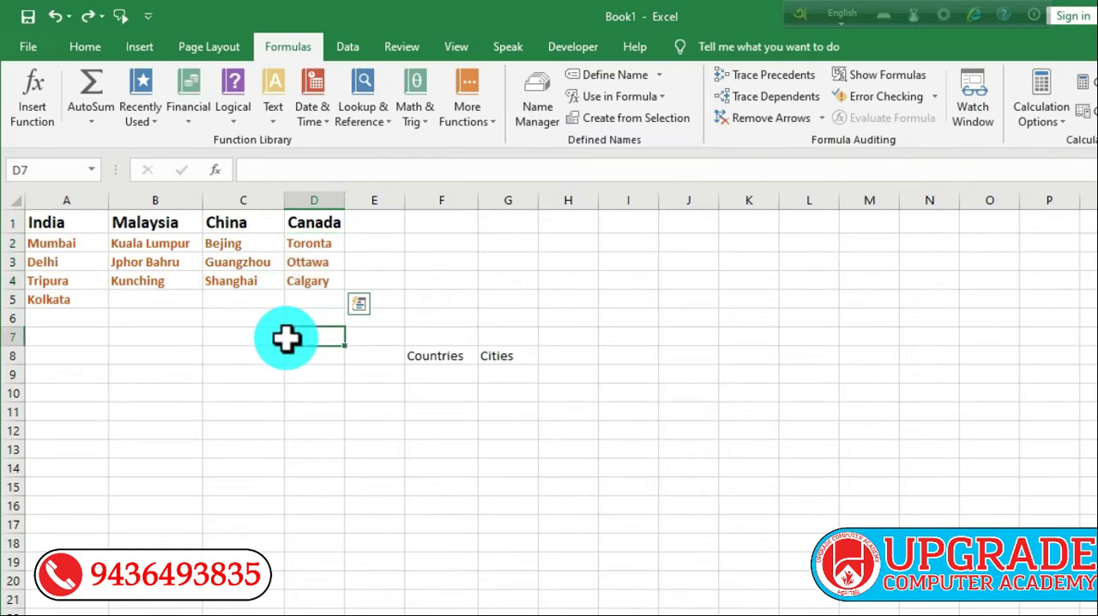
Step: Add list data validation to cell F9 under Countries, with the header cells =$A$1:$D$1 as source
click(453, 378)
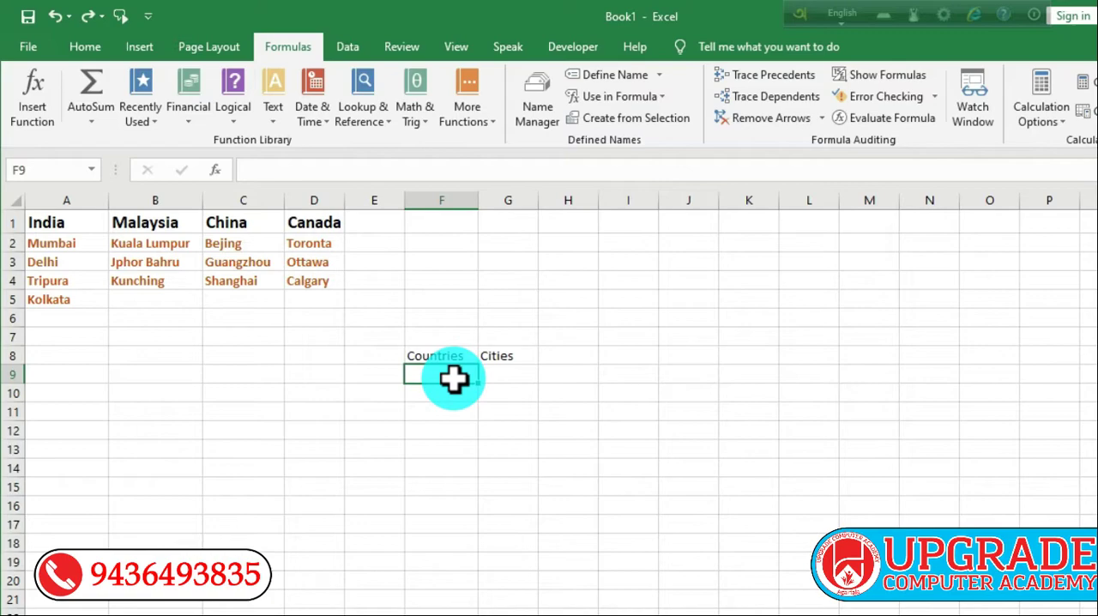
click(352, 50)
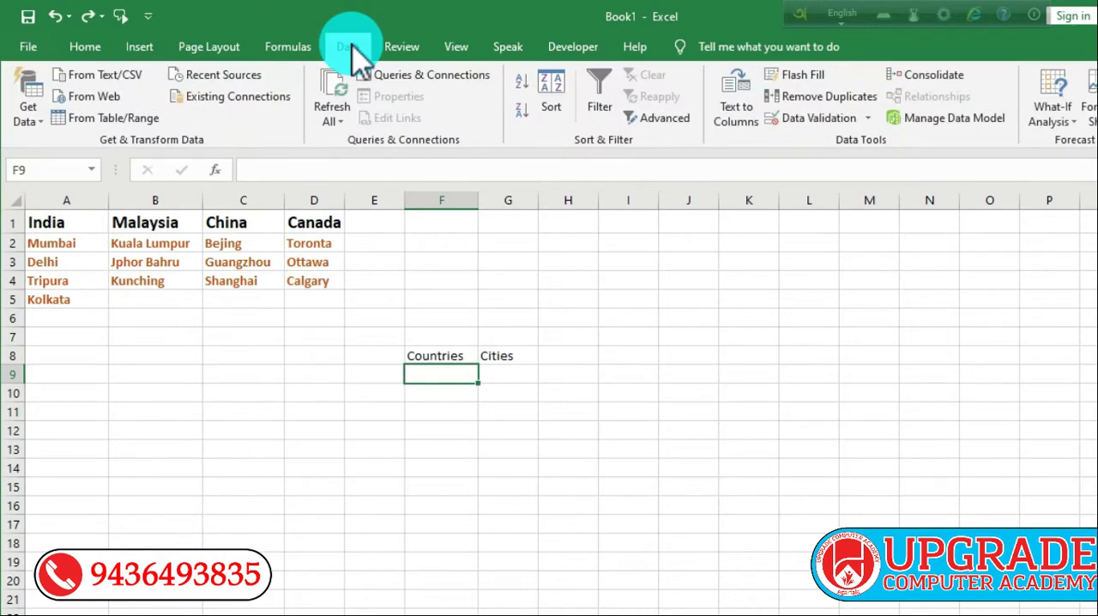
click(837, 121)
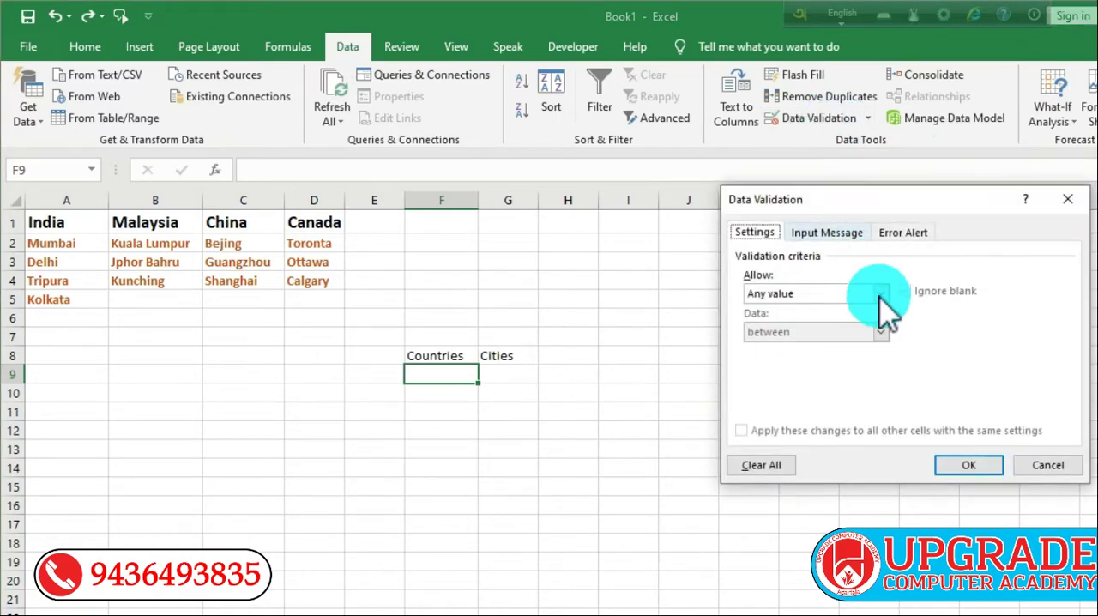
click(879, 293)
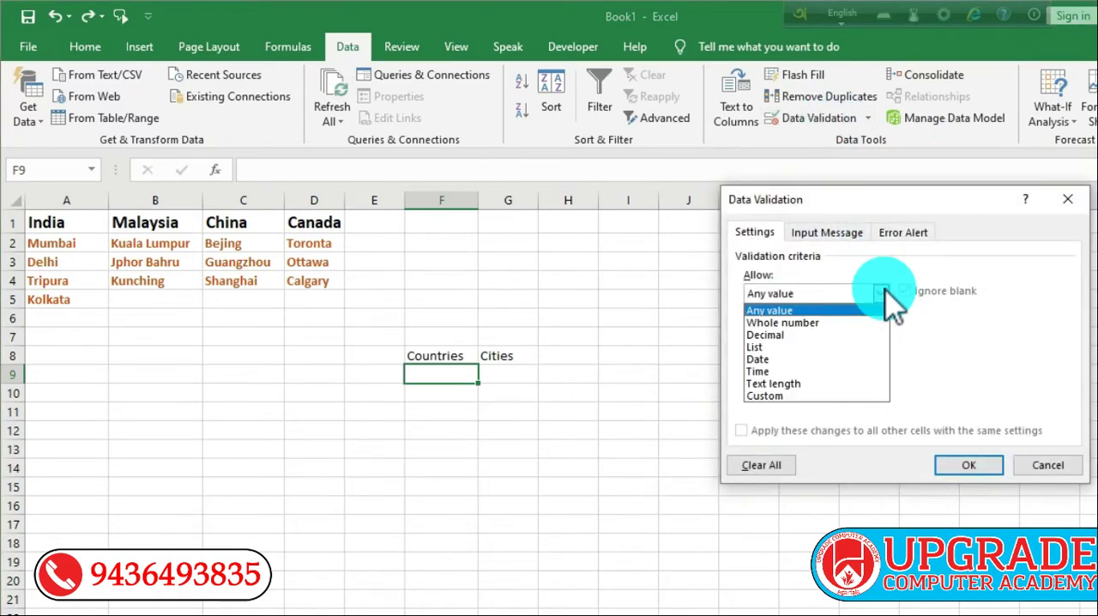
click(812, 348)
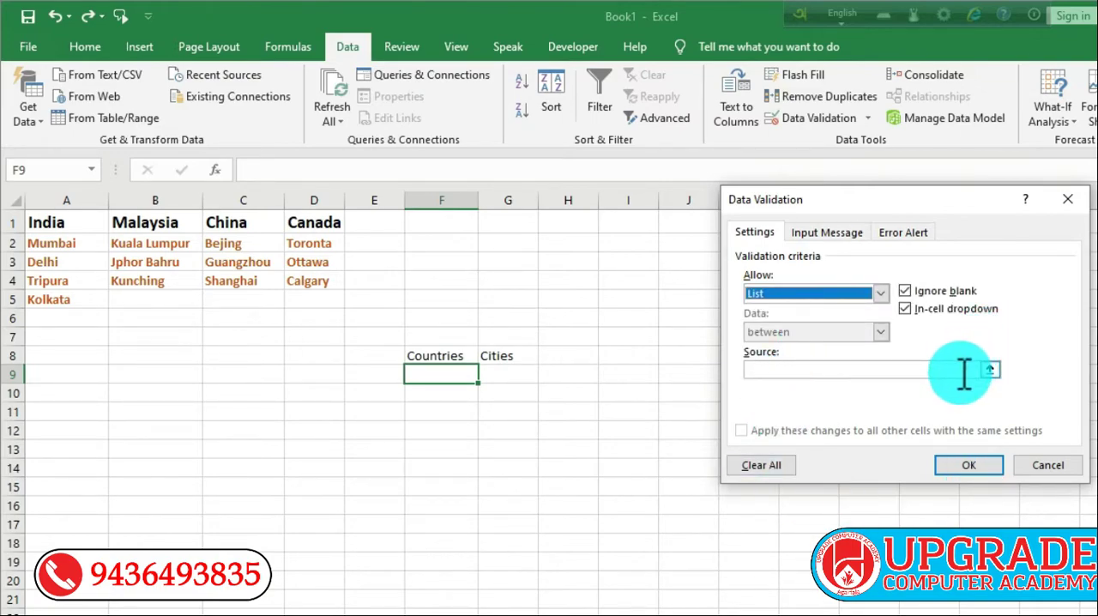
click(991, 370)
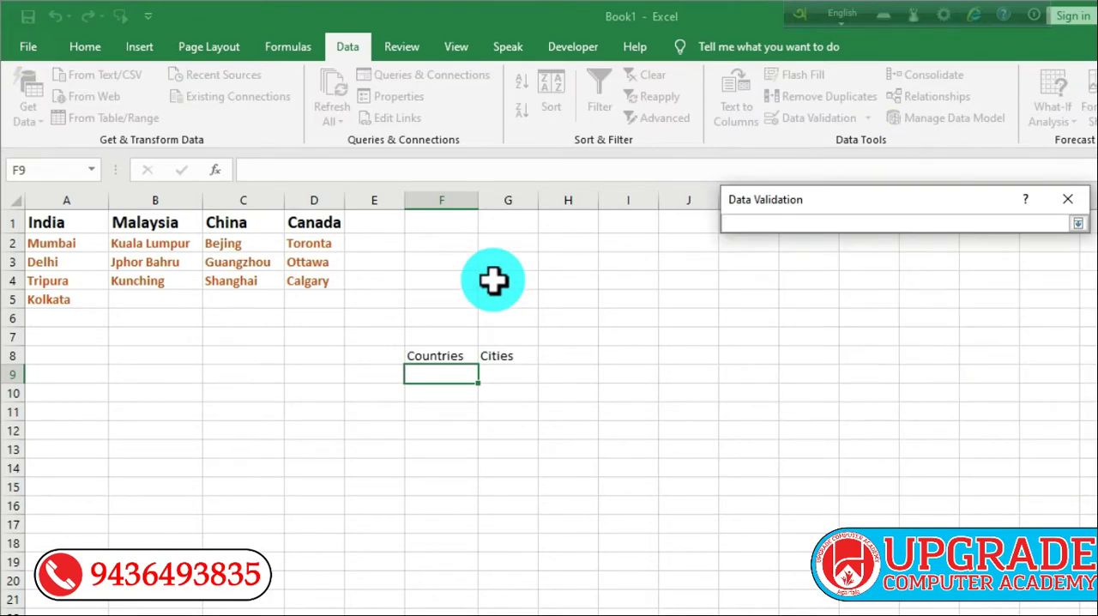
click(56, 225)
drag(56, 225, 301, 224)
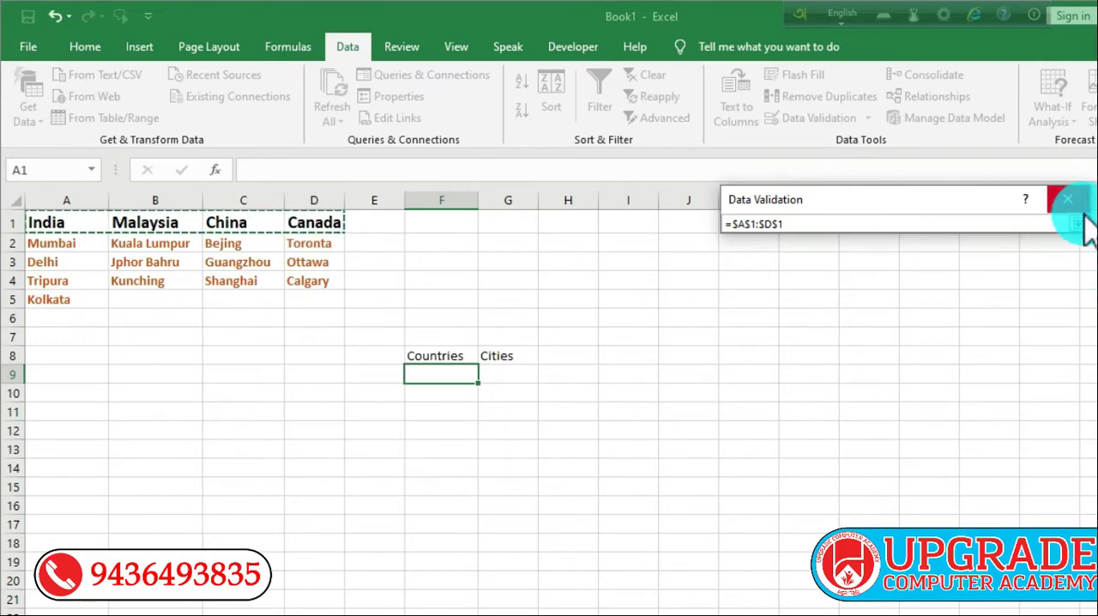
click(1078, 223)
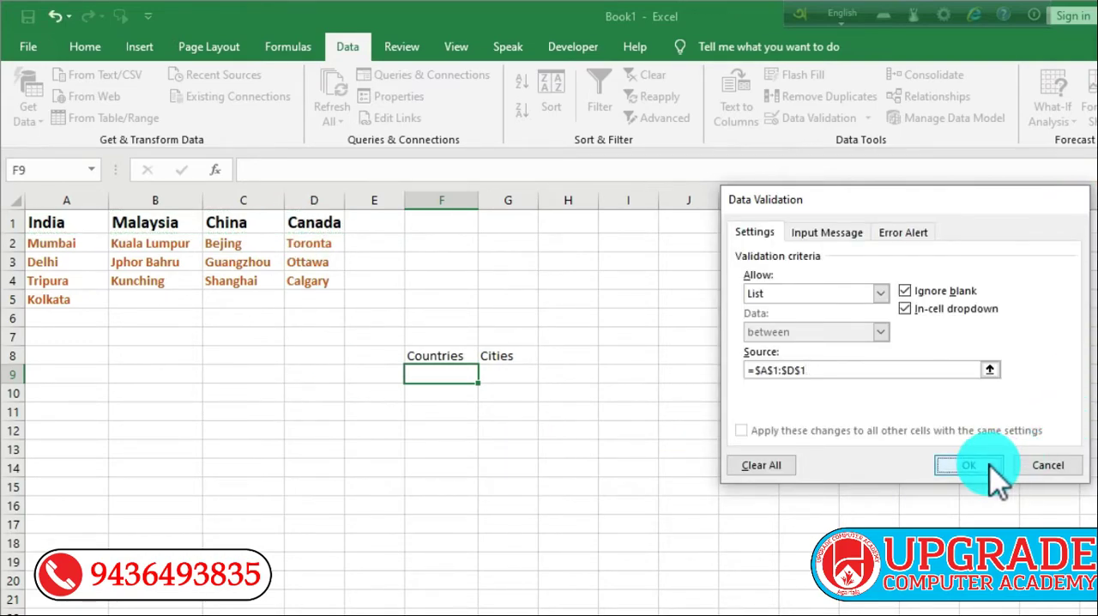
click(970, 465)
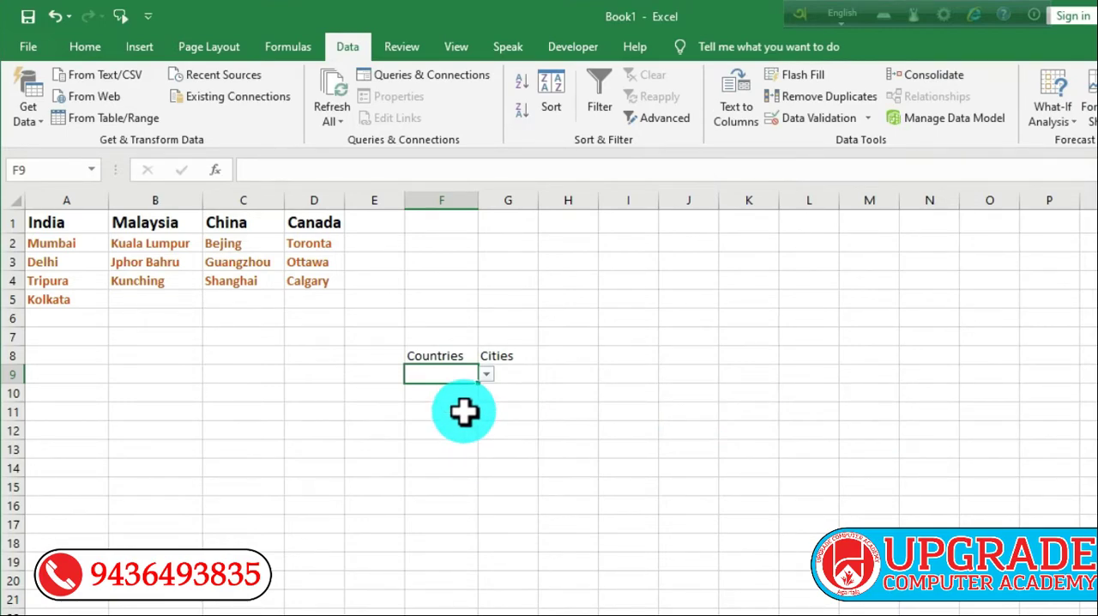
Step: Try the country drop-down in F9 by choosing India, and then set it to Malaysia
click(484, 374)
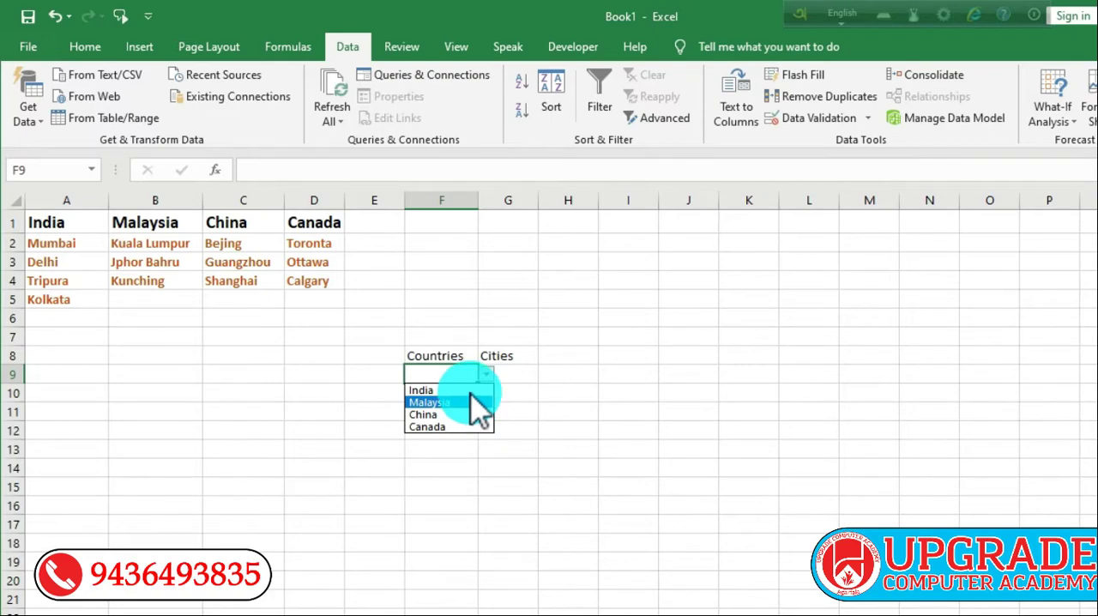
click(466, 391)
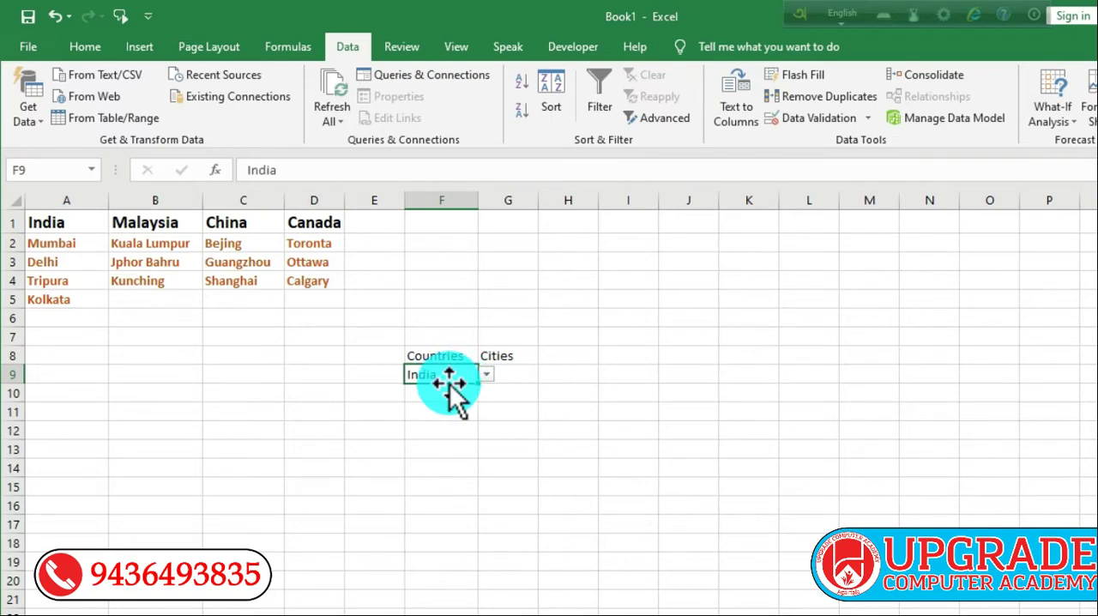
click(487, 375)
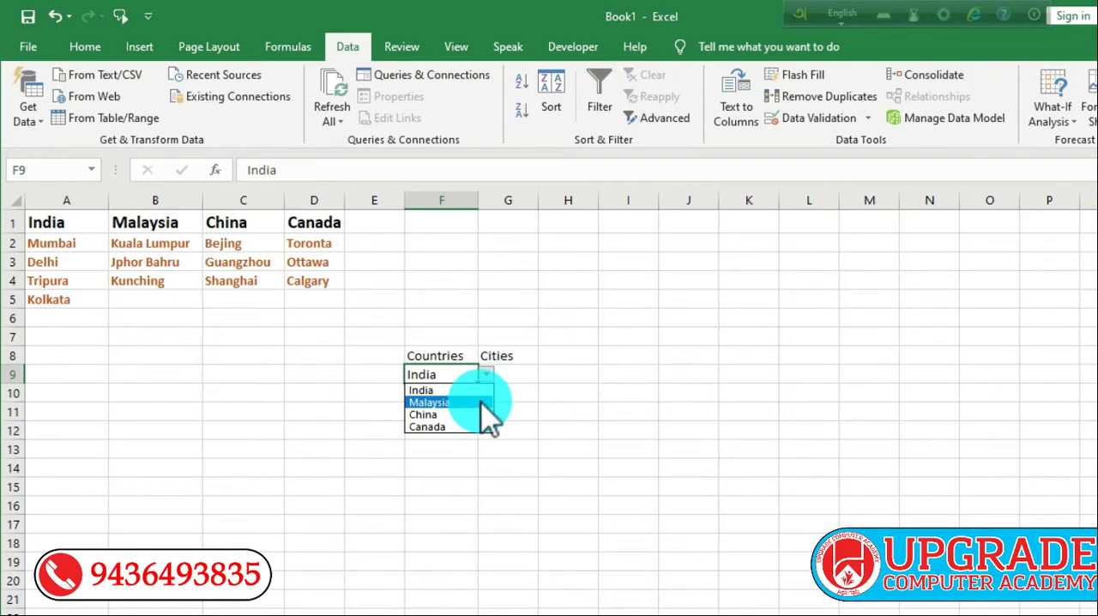
click(481, 403)
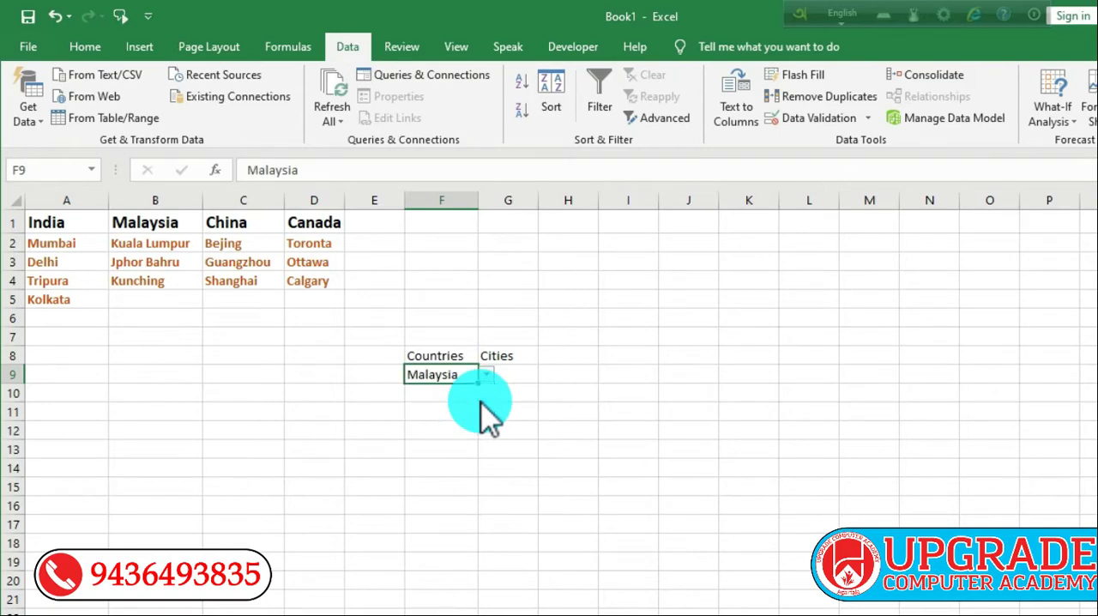
Step: Add list data validation to cell G9 under Cities, with the source formula =indirect($F$9)
click(527, 375)
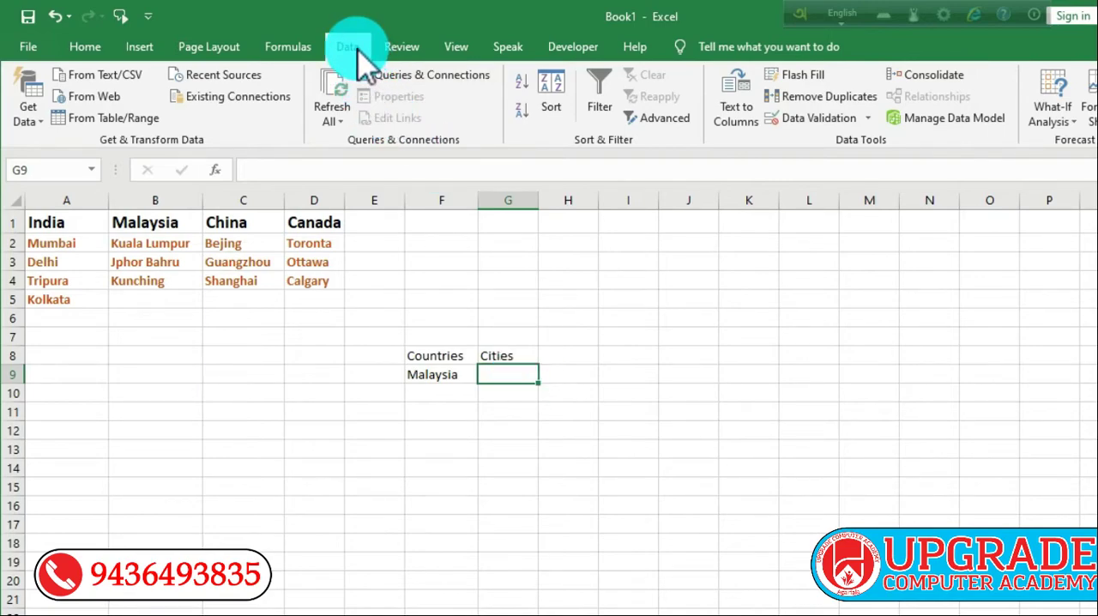
click(836, 122)
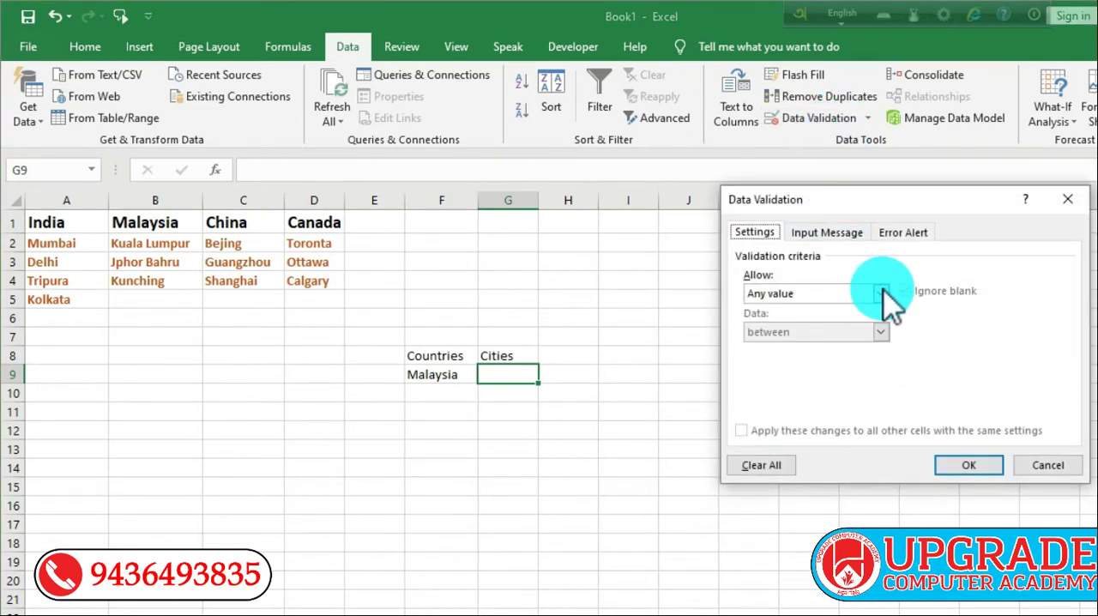
click(881, 293)
click(842, 346)
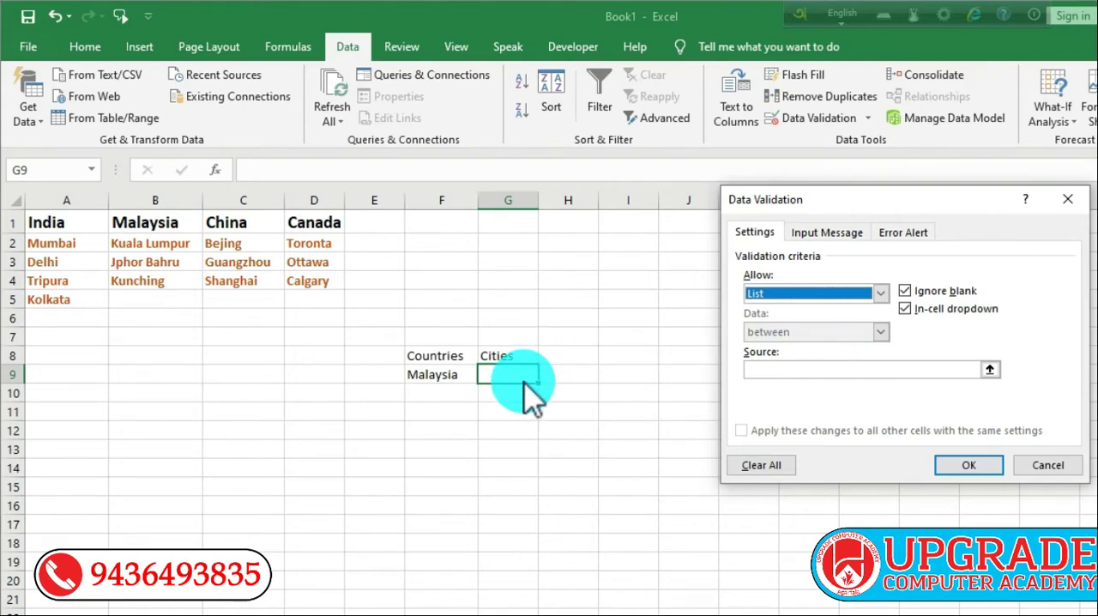
click(814, 371)
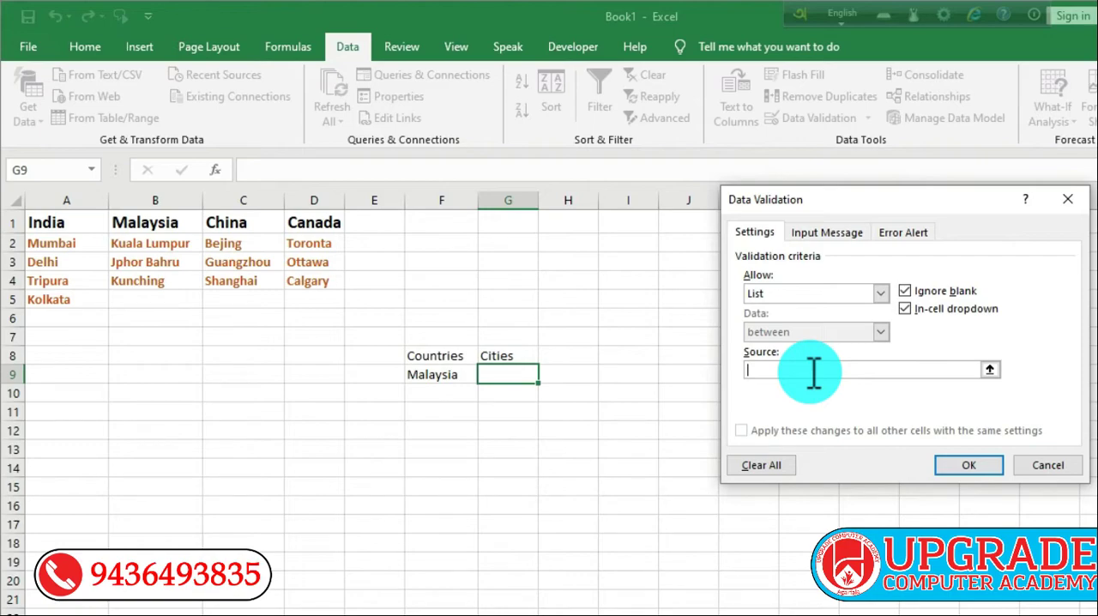
text(=indirect)
text(()
click(448, 374)
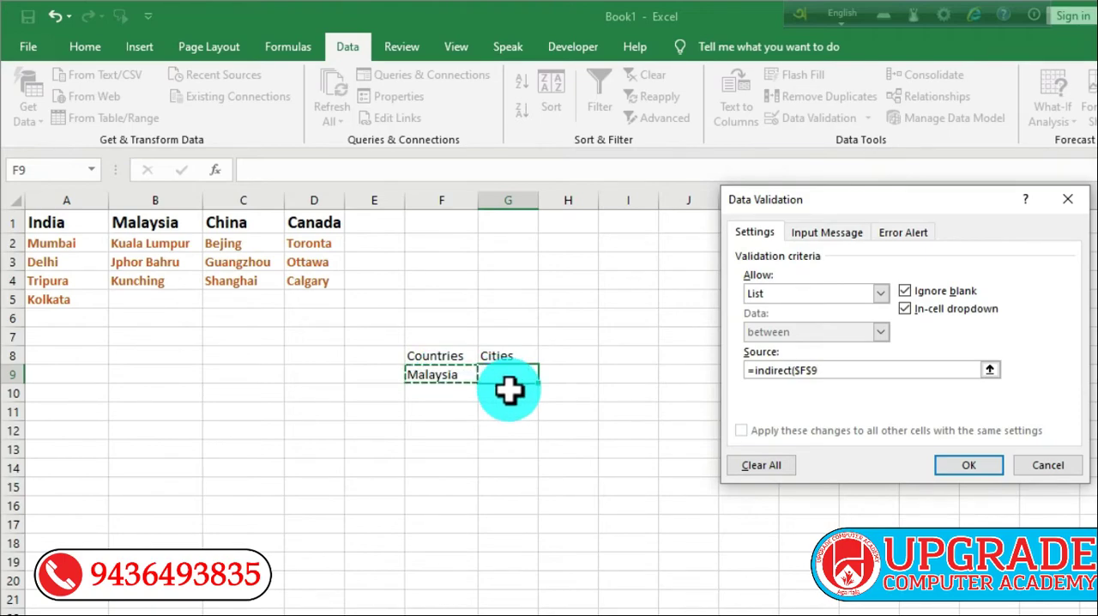
text())
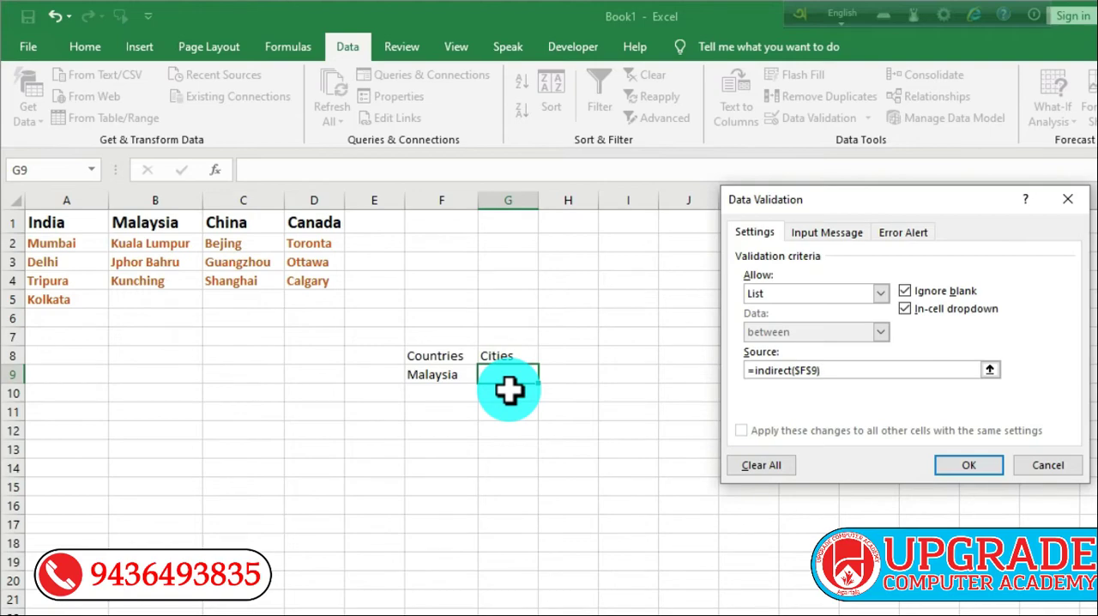
click(963, 467)
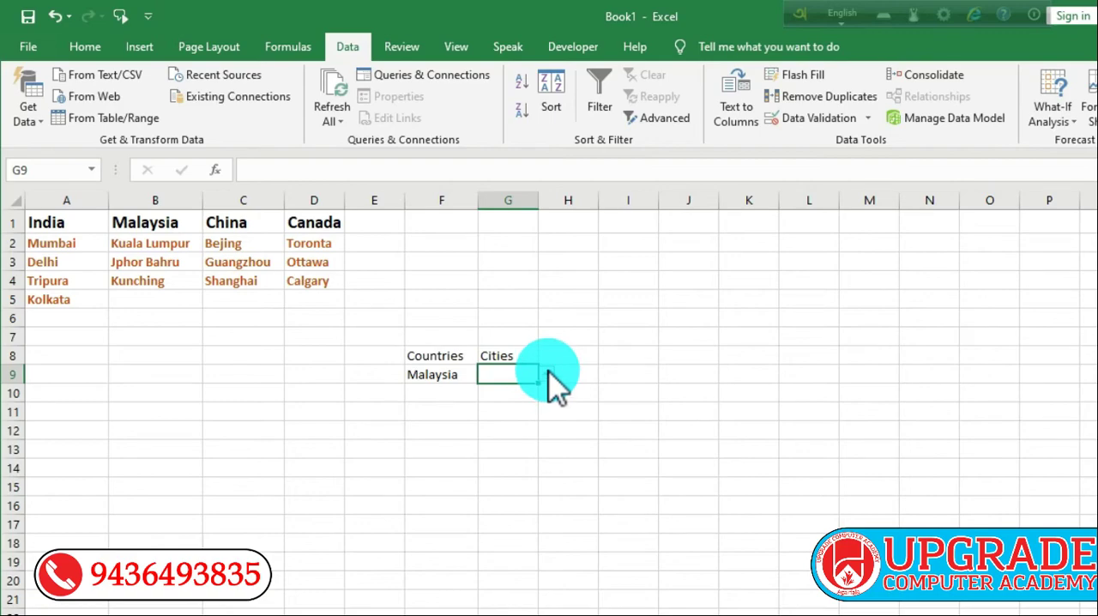
Step: Try the Cities drop-down in G9 for Malaysia by choosing Jphor Bahru and then Kunching
click(548, 374)
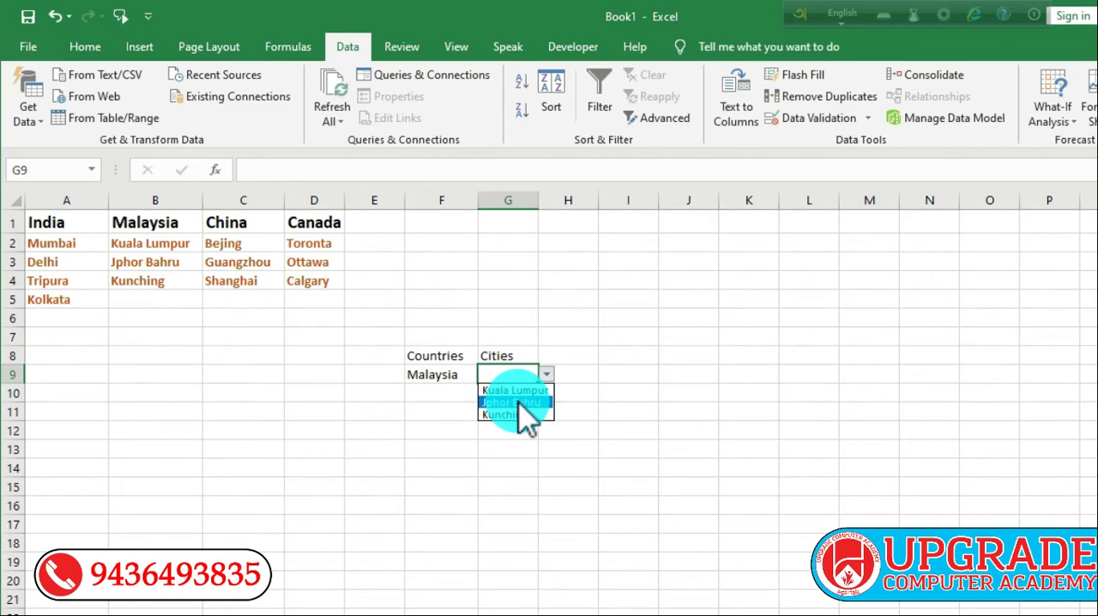
click(514, 401)
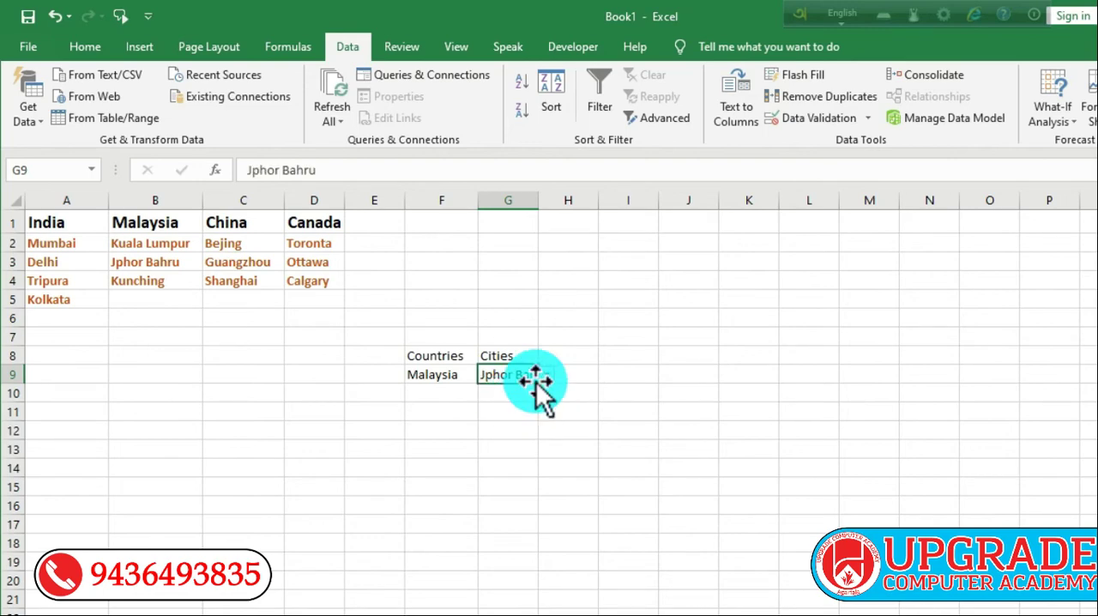
click(546, 375)
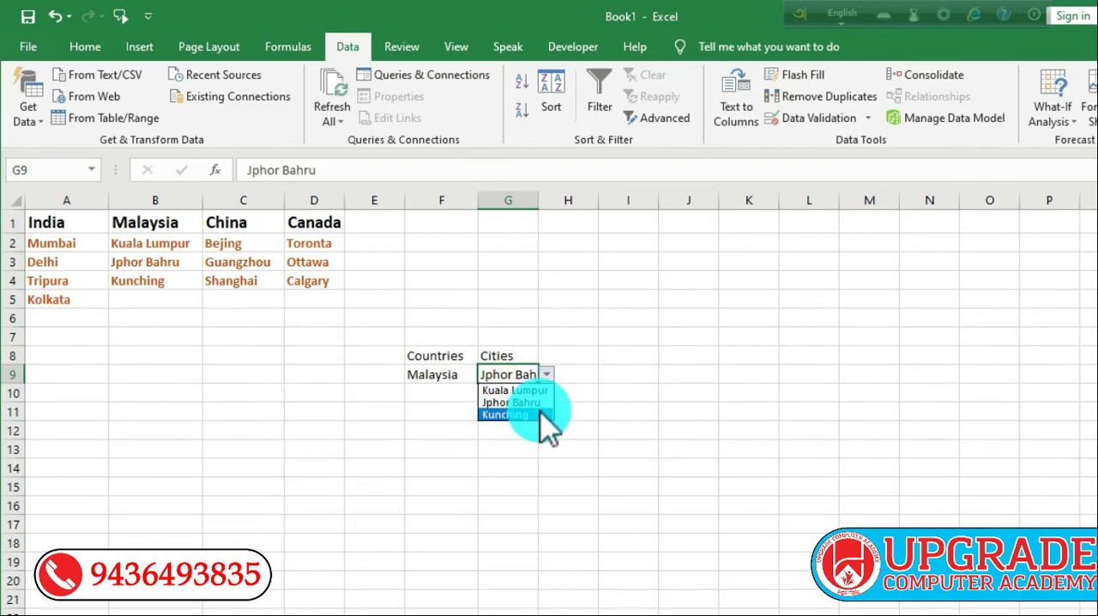
click(540, 415)
Step: Switch the country in F9 to India and choose Delhi from the dependent Cities list in G9
click(458, 375)
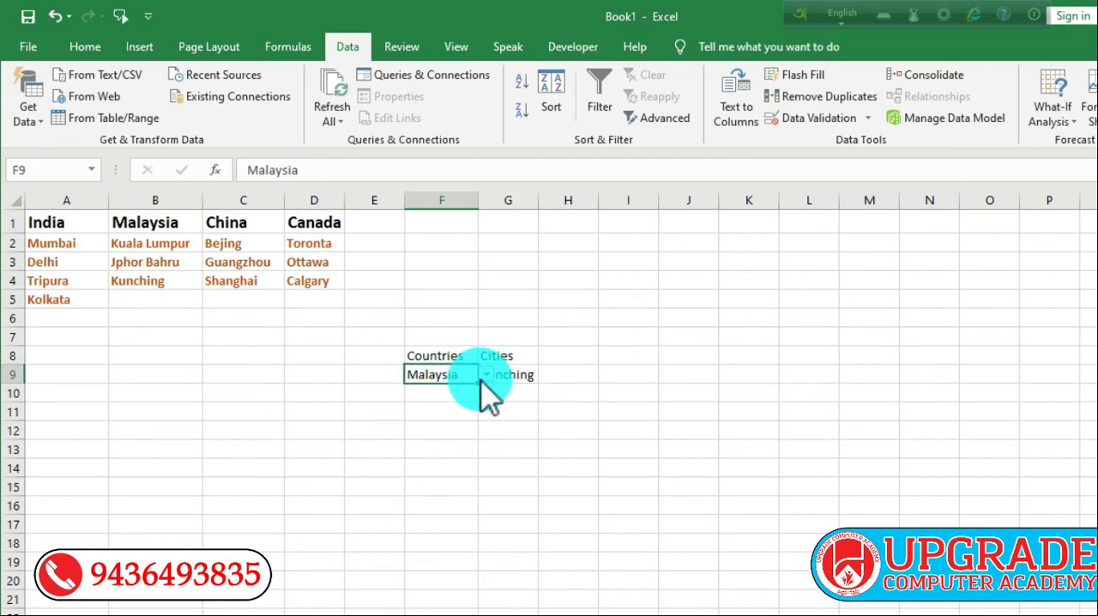
click(485, 377)
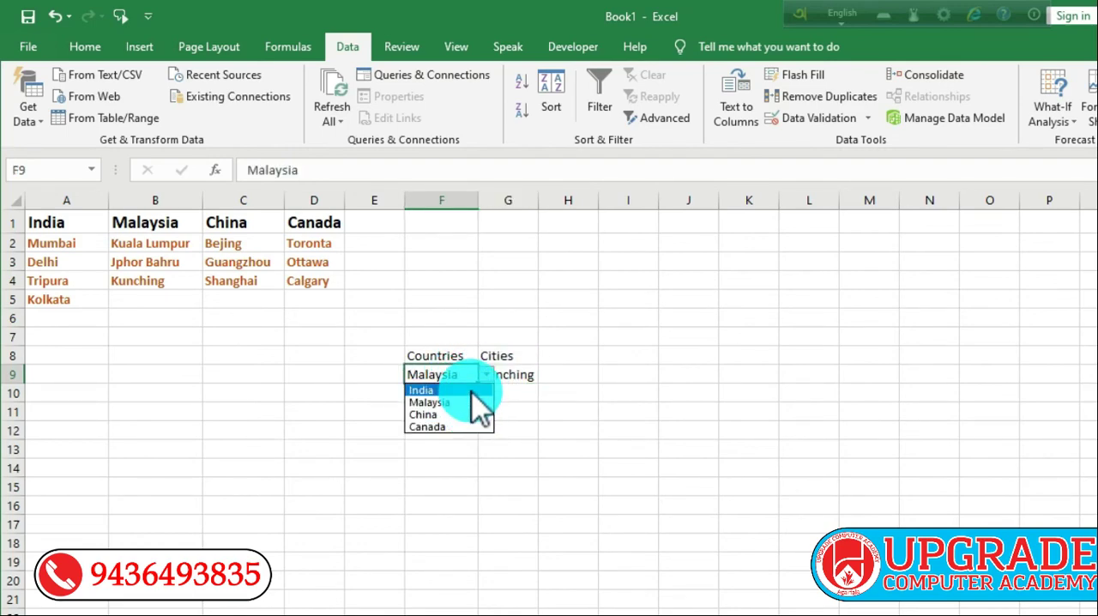
click(470, 389)
click(522, 375)
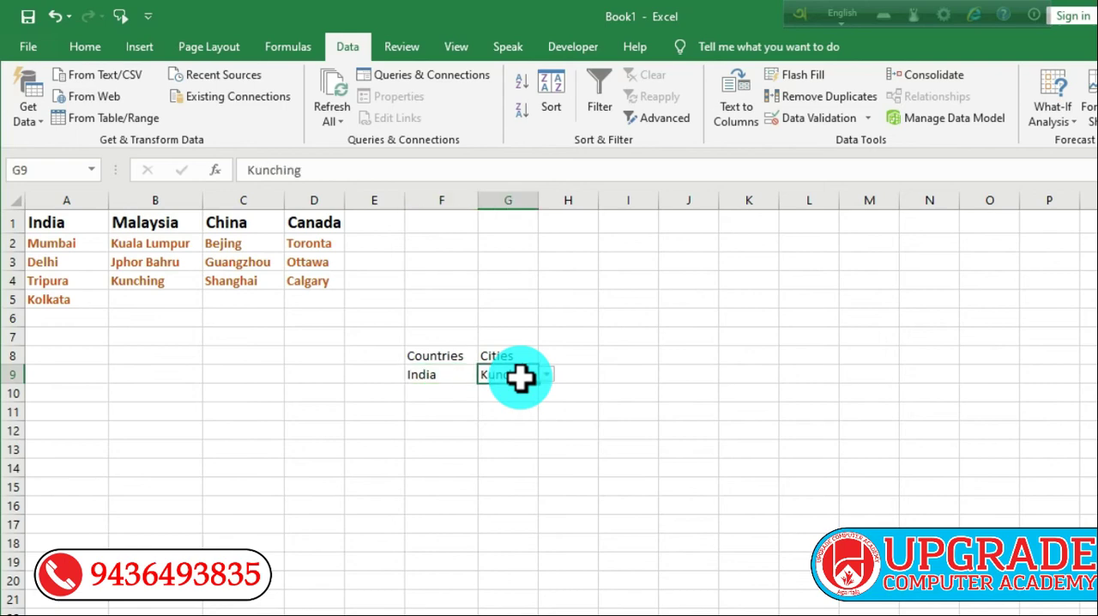
click(547, 375)
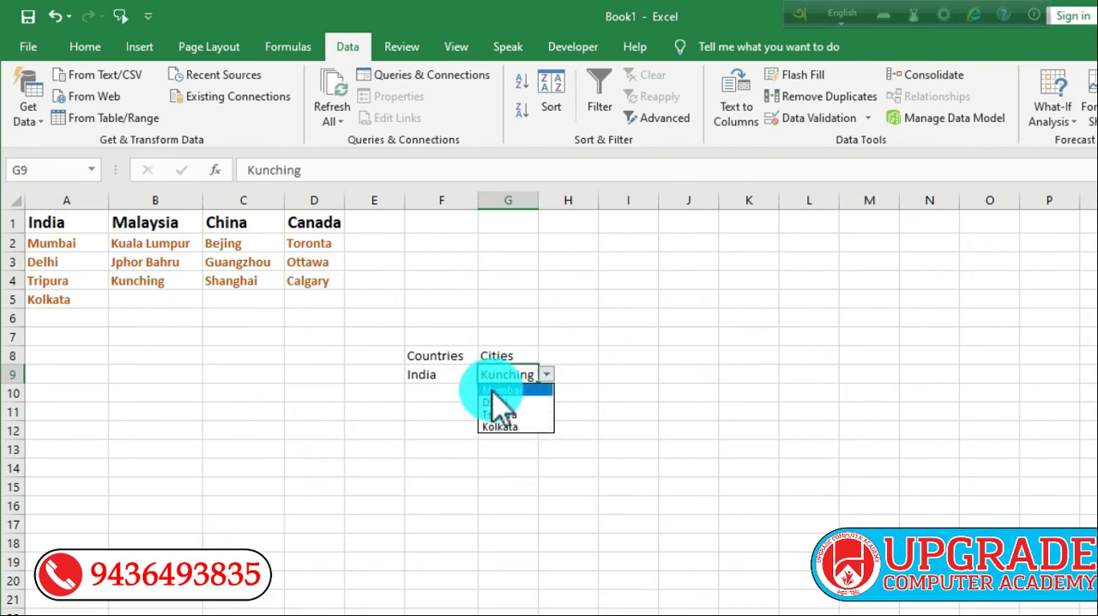
click(522, 403)
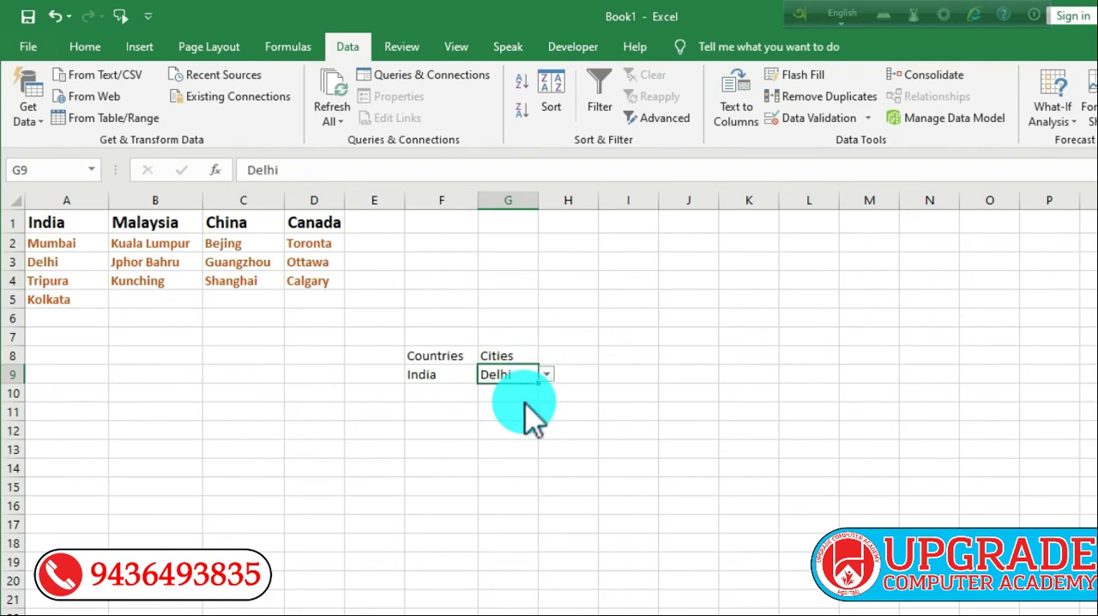